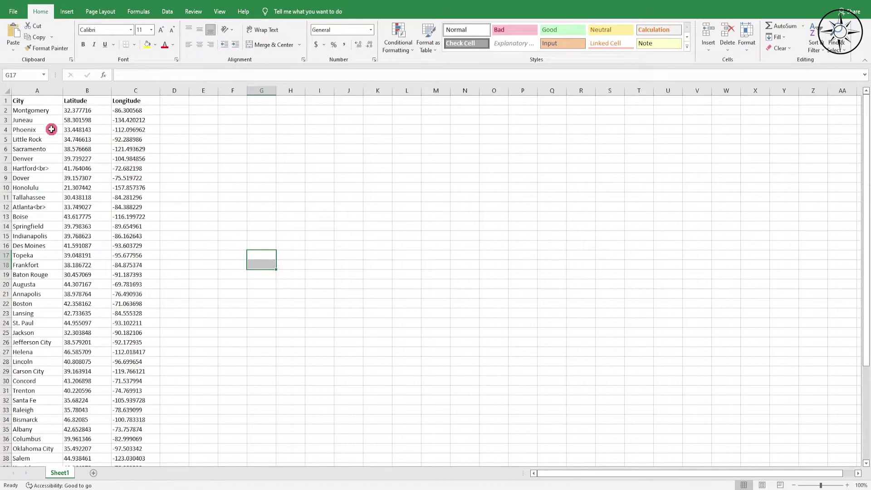
# Select the first city names and Phoenix's longitude cell in the Excel table
pyautogui.moveTo(38, 103); pyautogui.dragTo(37, 161)
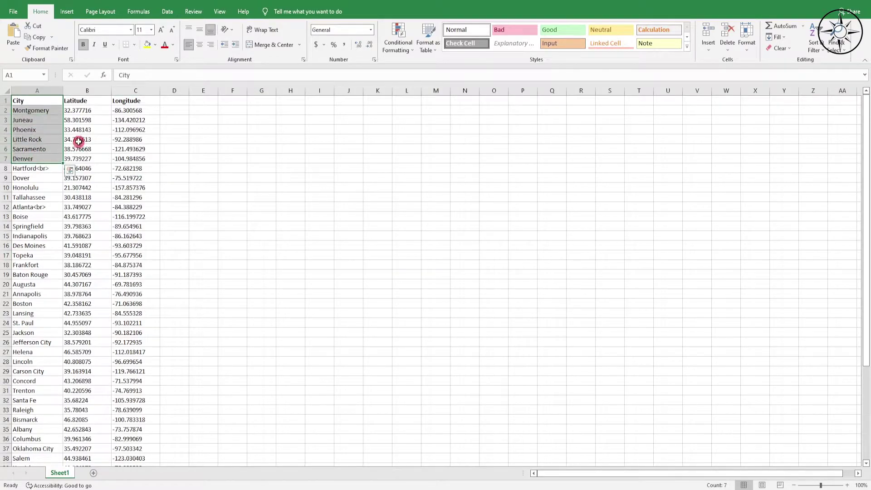
pyautogui.click(86, 119)
pyautogui.click(142, 129)
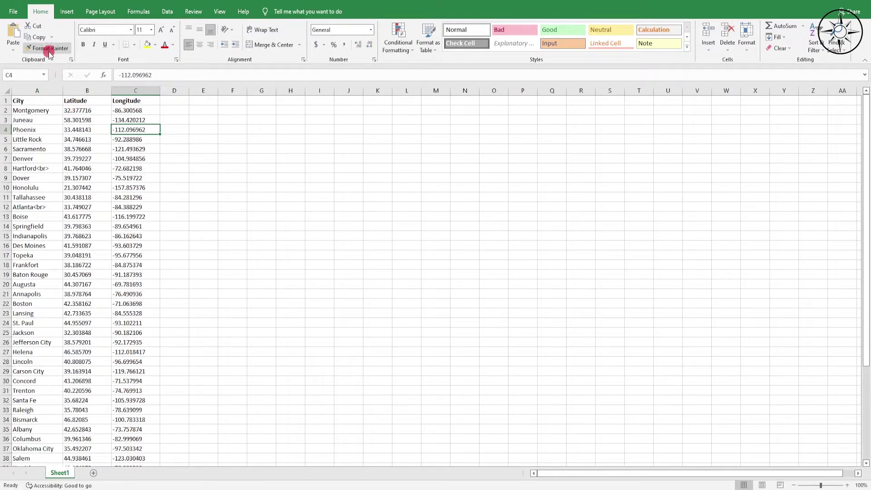
# Save the workbook as us_cities in CSV (MS-DOS) format in the us_cities folder
pyautogui.click(13, 11)
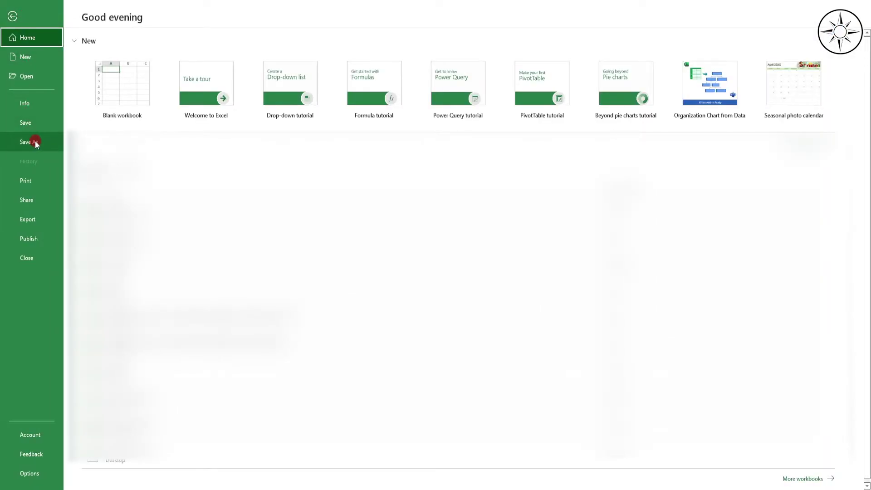
pyautogui.click(13, 16)
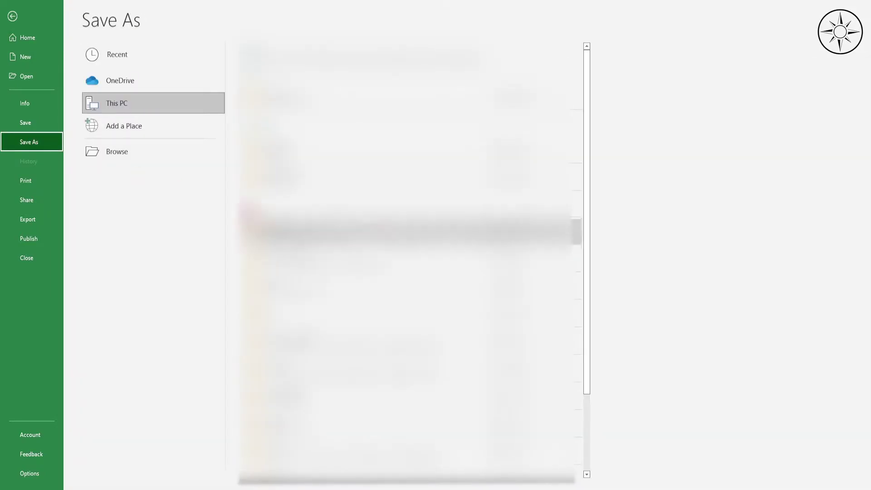
pyautogui.click(123, 152)
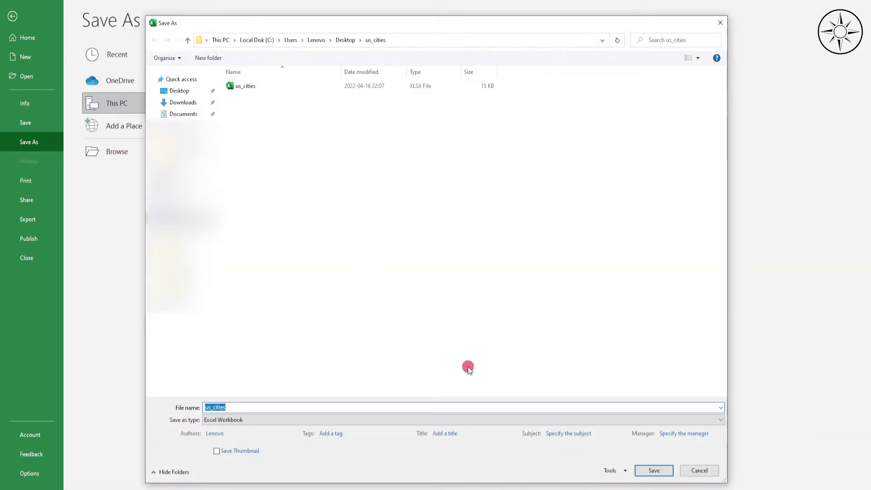
pyautogui.click(406, 423)
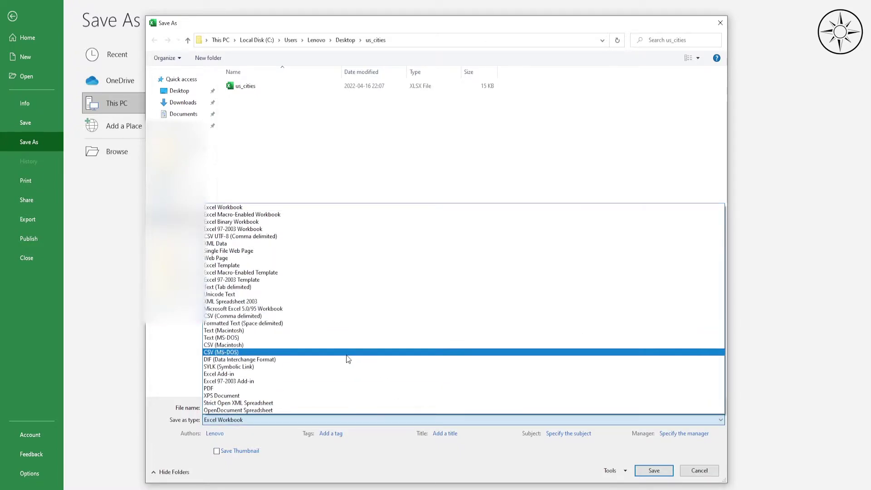
pyautogui.click(344, 352)
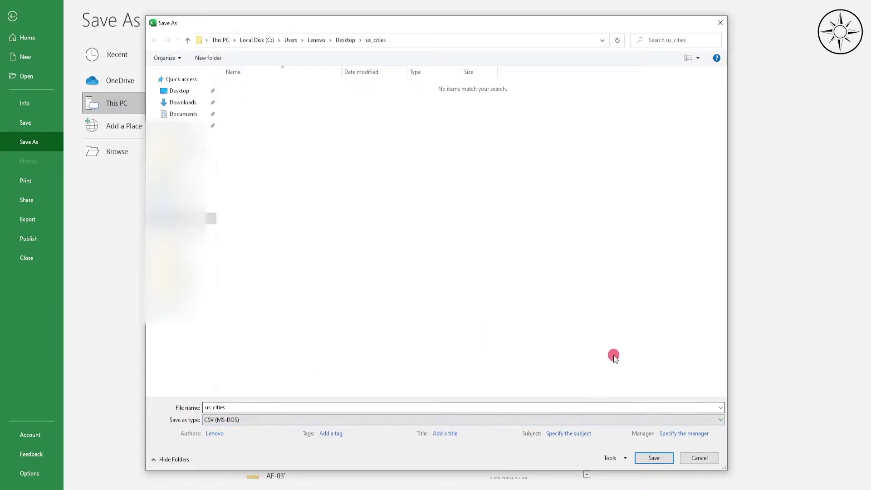
pyautogui.click(655, 459)
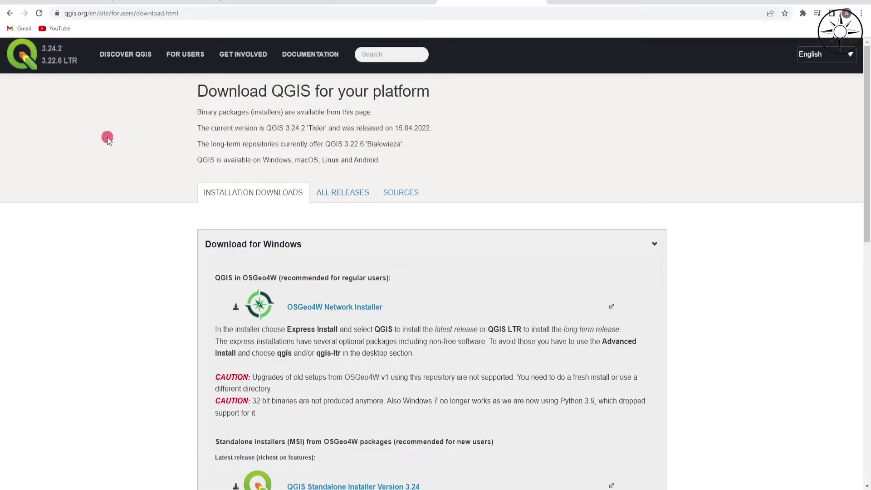
pyautogui.scroll(-2, 376, 259)
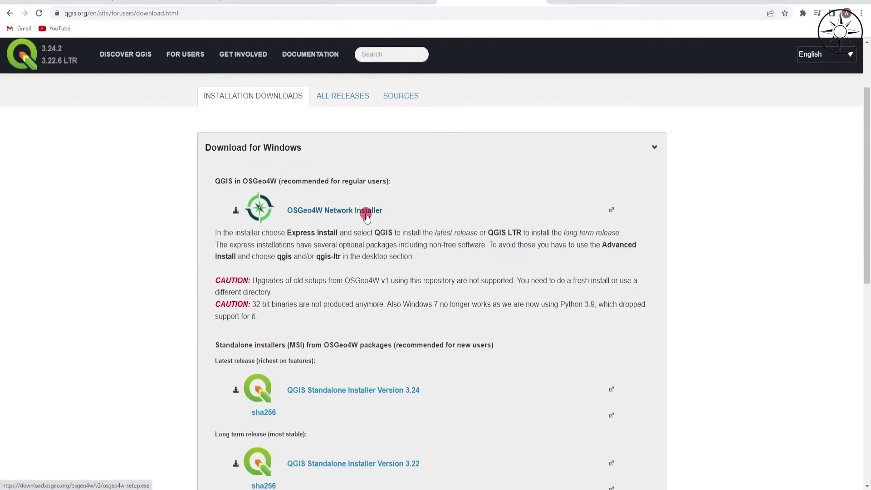
pyautogui.scroll(-1, 468, 286)
pyautogui.scroll(2, 426, 256)
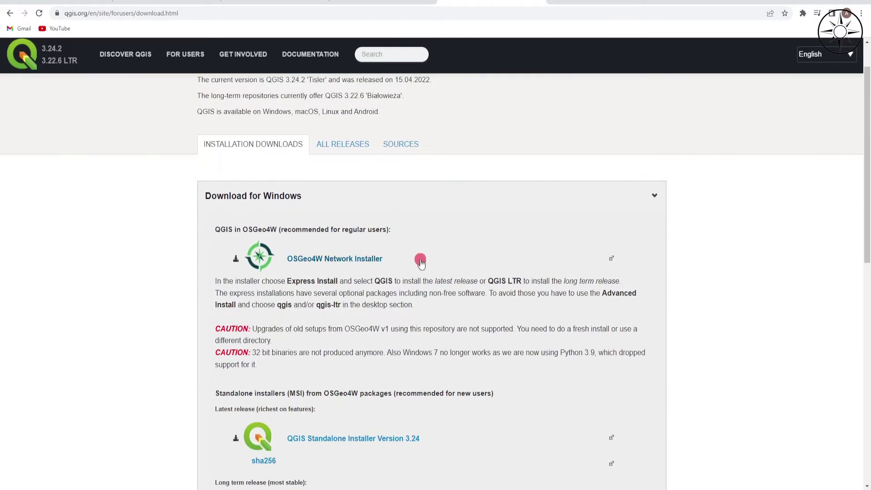
pyautogui.scroll(-2, 420, 276)
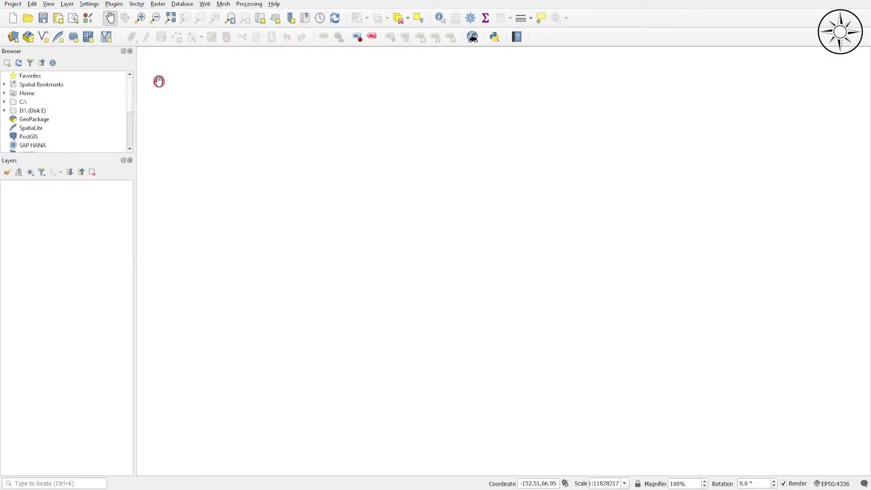
# Start a delimited text layer import from us_cities.csv
pyautogui.click(68, 4)
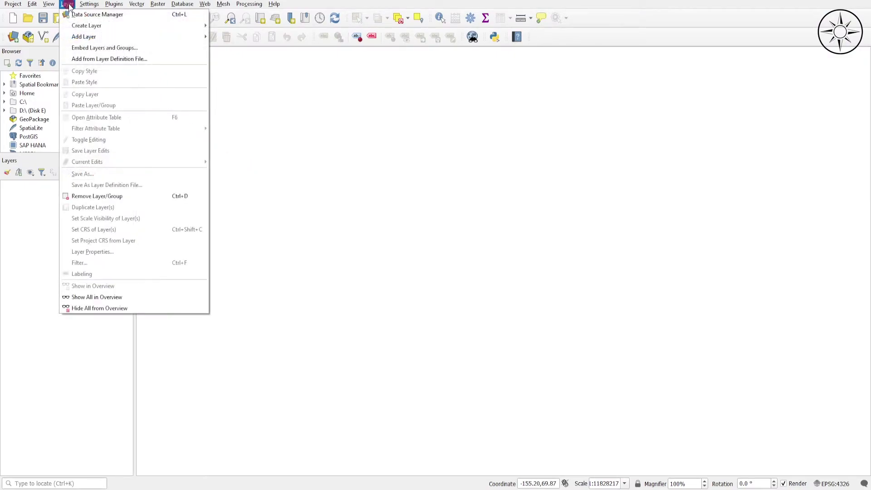
pyautogui.moveTo(88, 40)
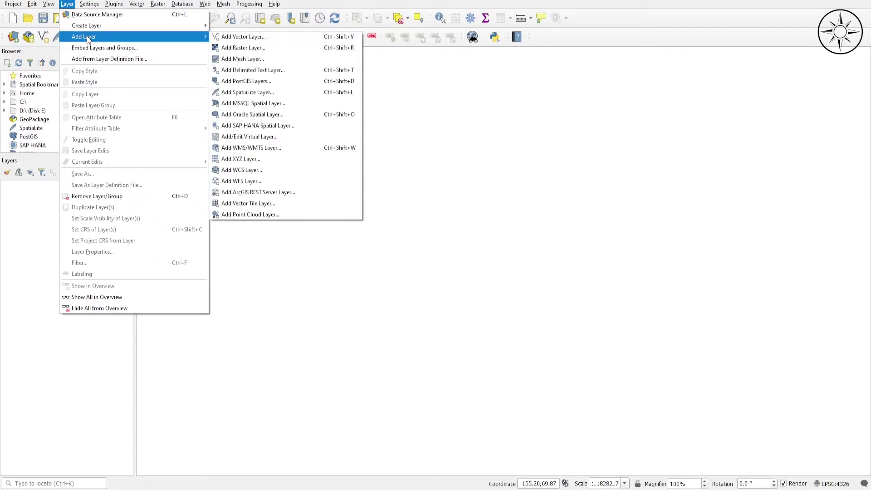
pyautogui.click(303, 73)
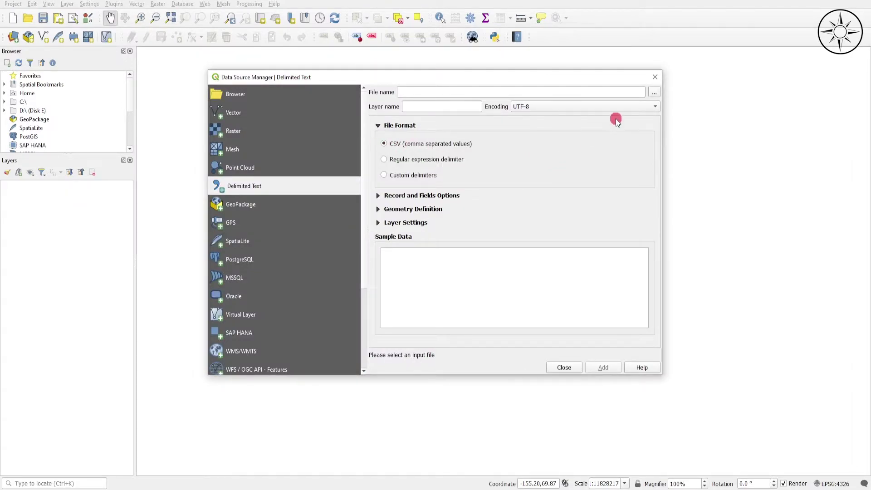
pyautogui.click(656, 93)
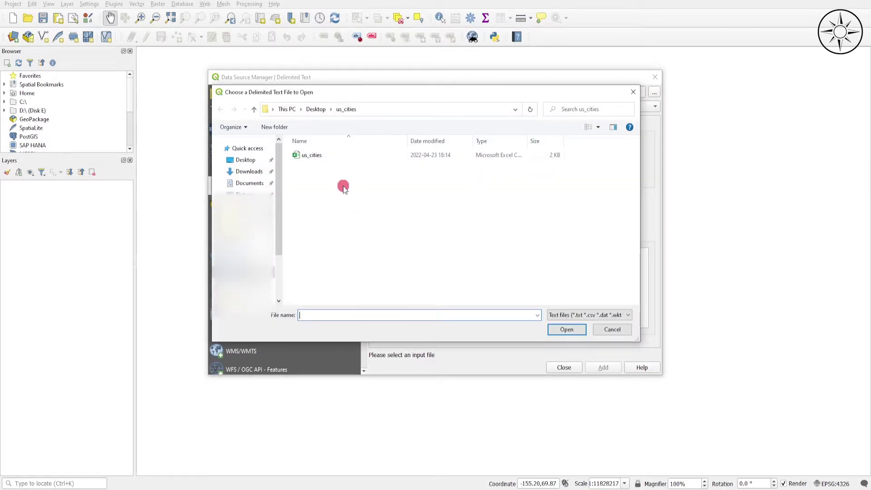
pyautogui.click(321, 157)
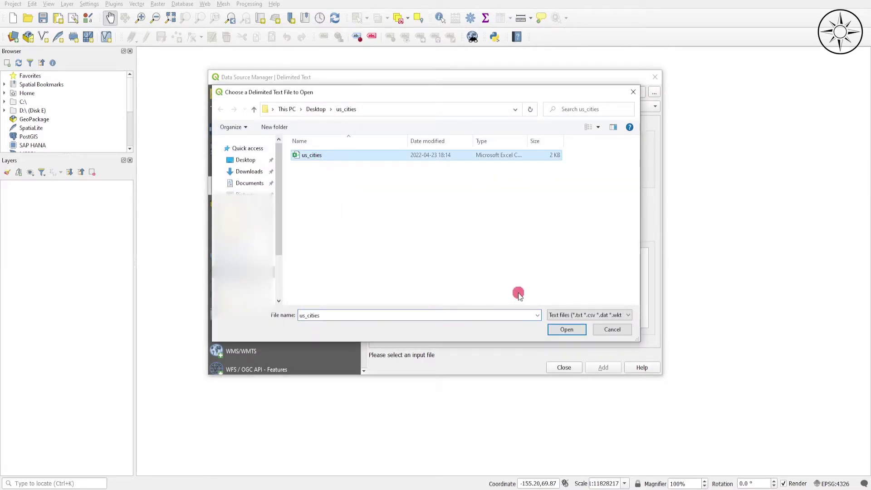
pyautogui.click(573, 330)
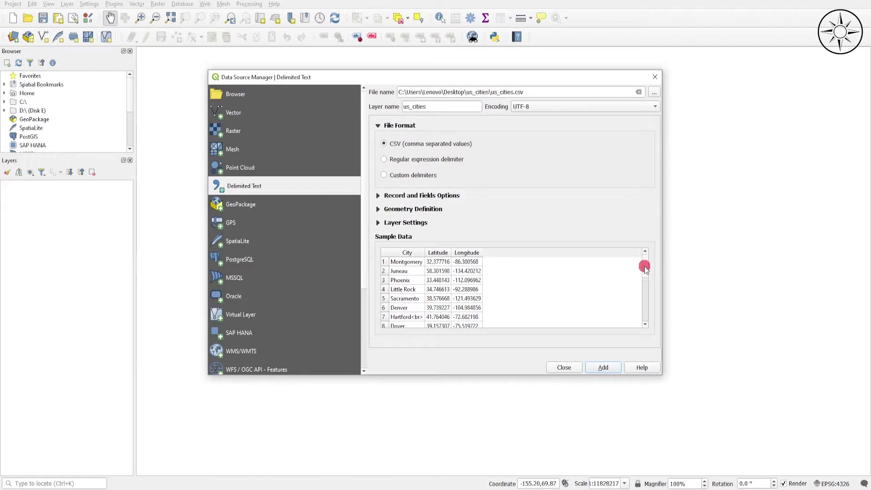
# Define point geometry with X field Longitude, Y field Latitude, CRS EPSG:4326
pyautogui.moveTo(645, 266)
pyautogui.mouseDown()
pyautogui.moveTo(645, 307)
pyautogui.moveTo(644, 259)
pyautogui.moveTo(632, 264)
pyautogui.mouseUp()
pyautogui.click(378, 210)
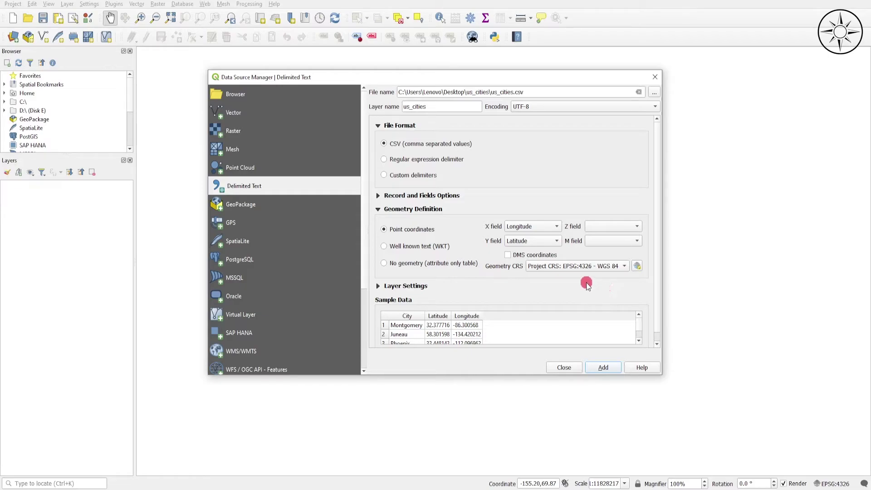
pyautogui.scroll(-1, 585, 284)
pyautogui.scroll(1, 586, 285)
# Add the us_cities point layer, close the importer, and pan to show all cities
pyautogui.click(604, 369)
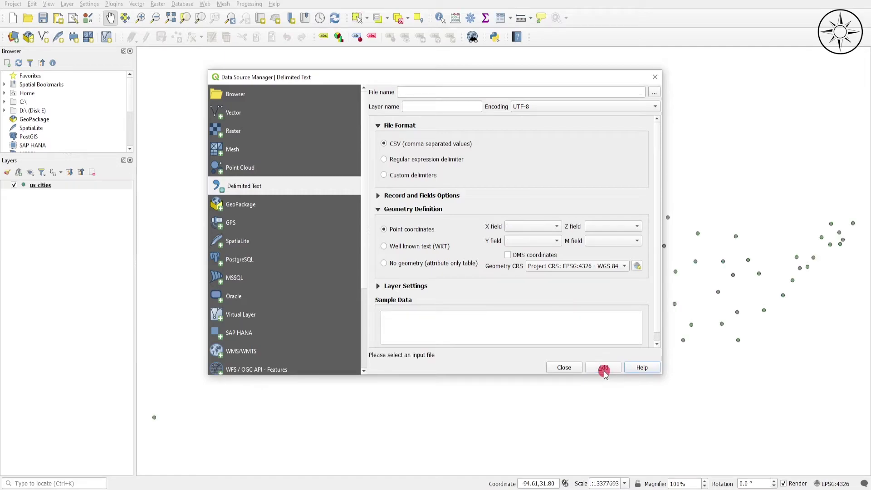
pyautogui.click(563, 369)
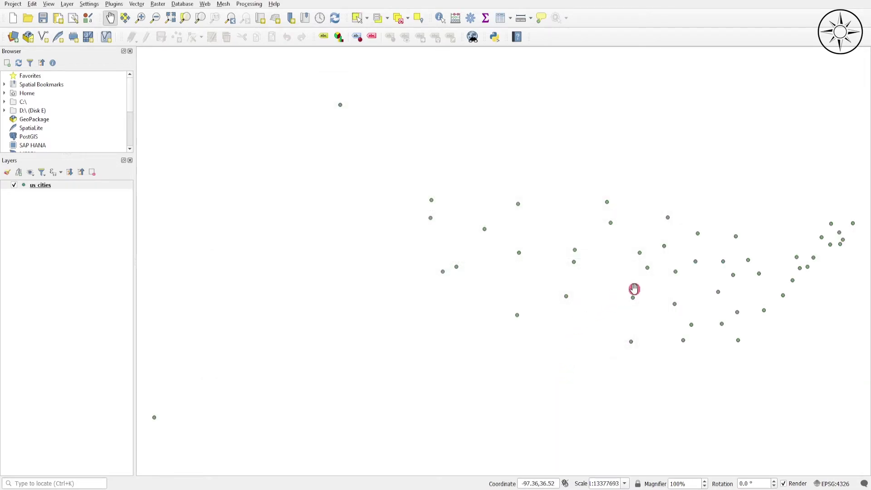
pyautogui.moveTo(634, 289); pyautogui.dragTo(557, 275)
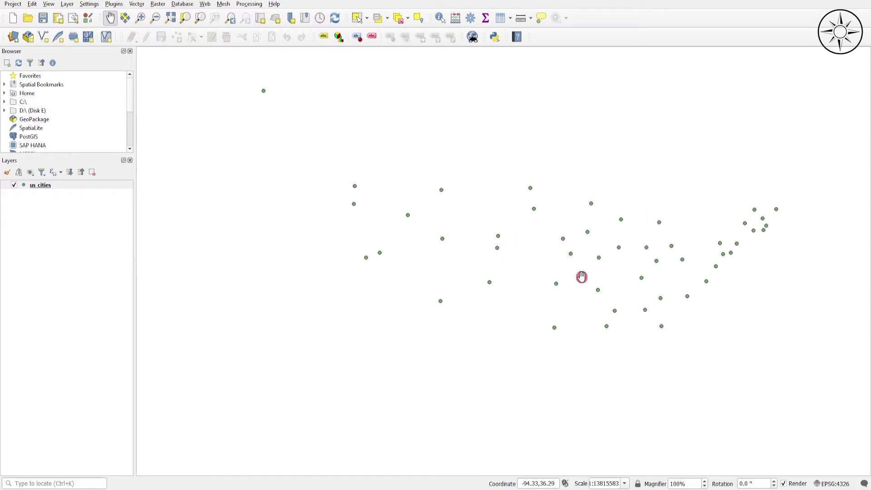
pyautogui.moveTo(613, 329); pyautogui.dragTo(601, 347)
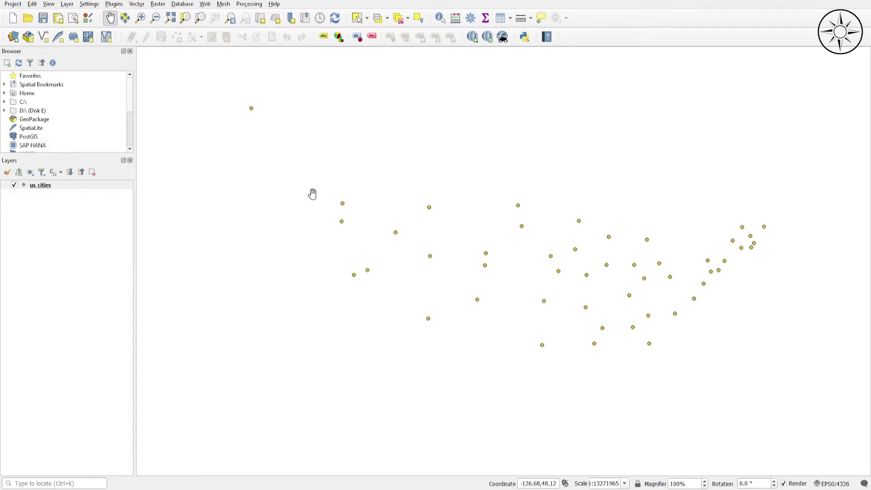
pyautogui.click(206, 4)
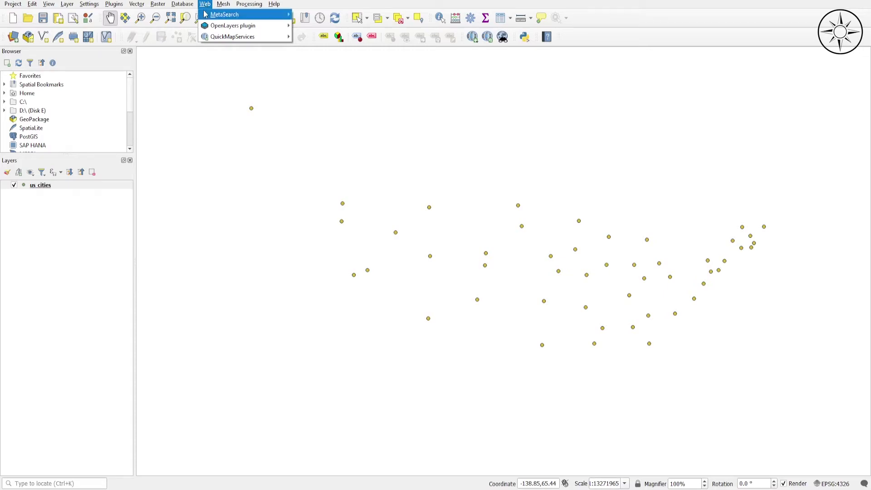
# Add Bing Aerial from the OpenLayers plugin's Bing Maps submenu
pyautogui.moveTo(211, 28)
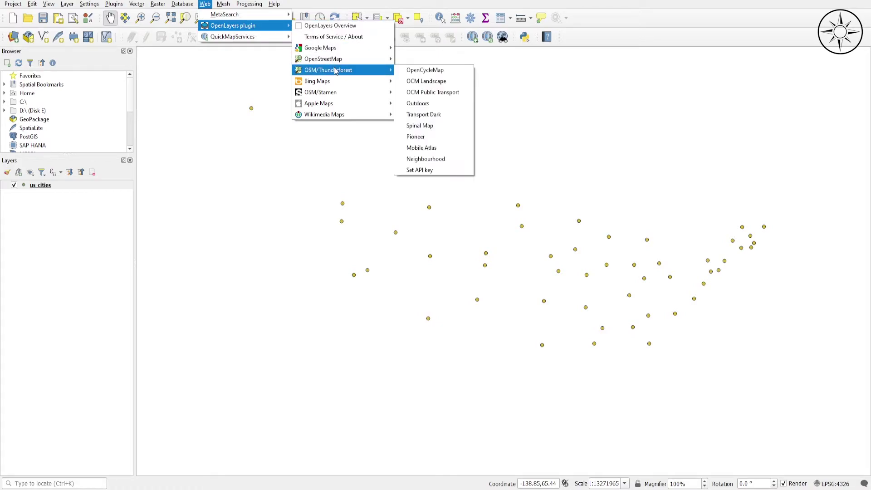
pyautogui.moveTo(337, 83)
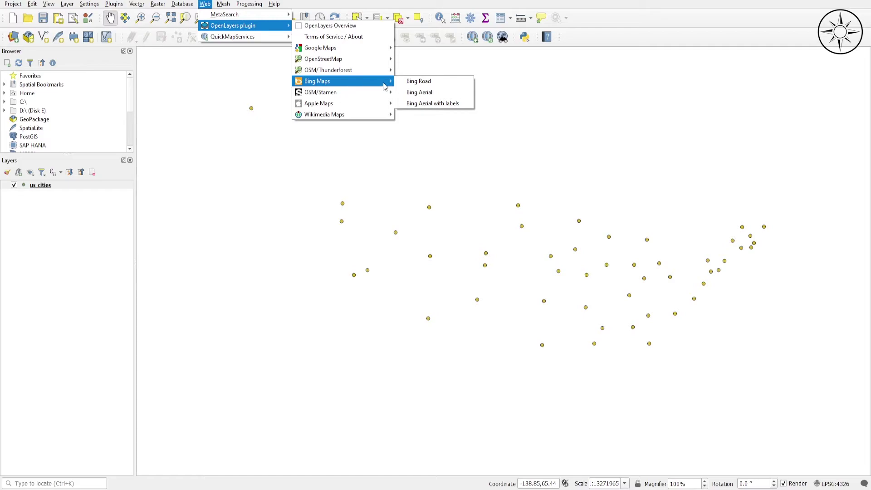
pyautogui.click(412, 93)
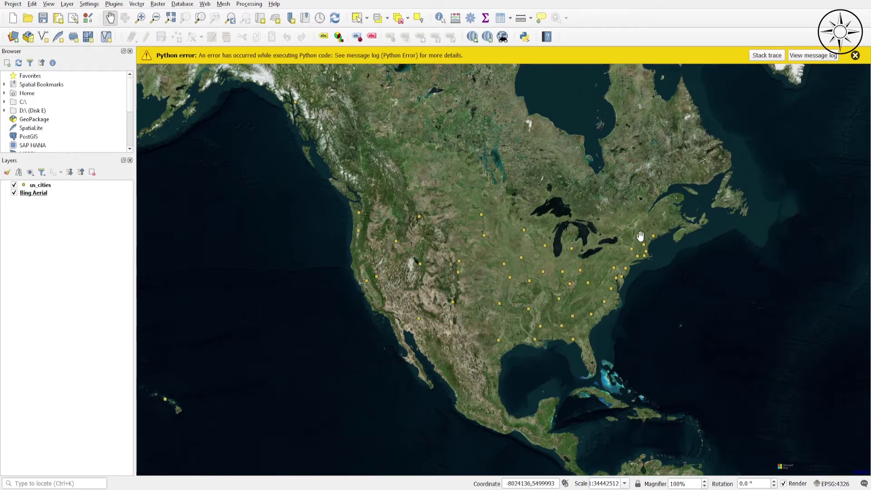
# Start saving the us_cities layer as a new file in ESRI Shapefile format
pyautogui.click(40, 185)
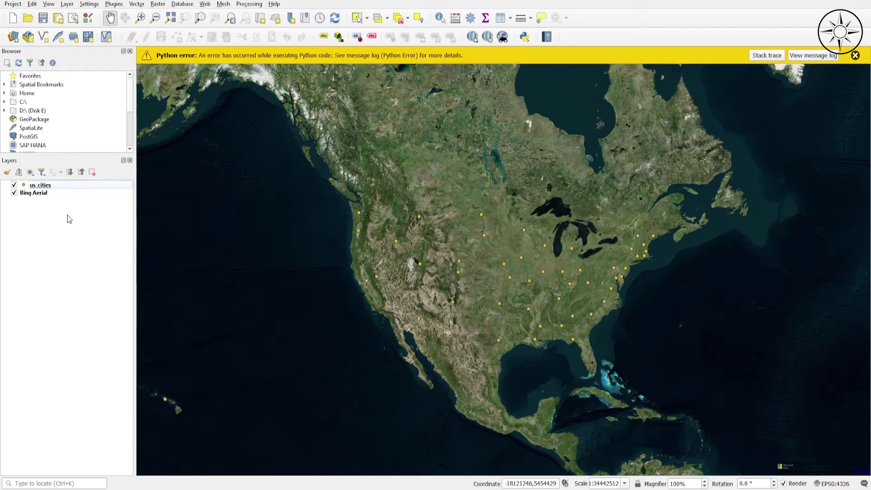
pyautogui.click(36, 187)
pyautogui.rightClick(37, 187)
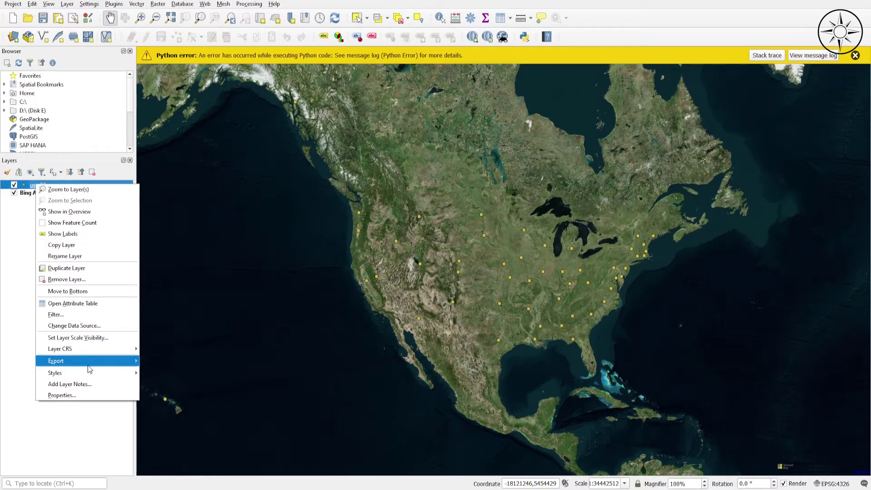
pyautogui.moveTo(89, 367)
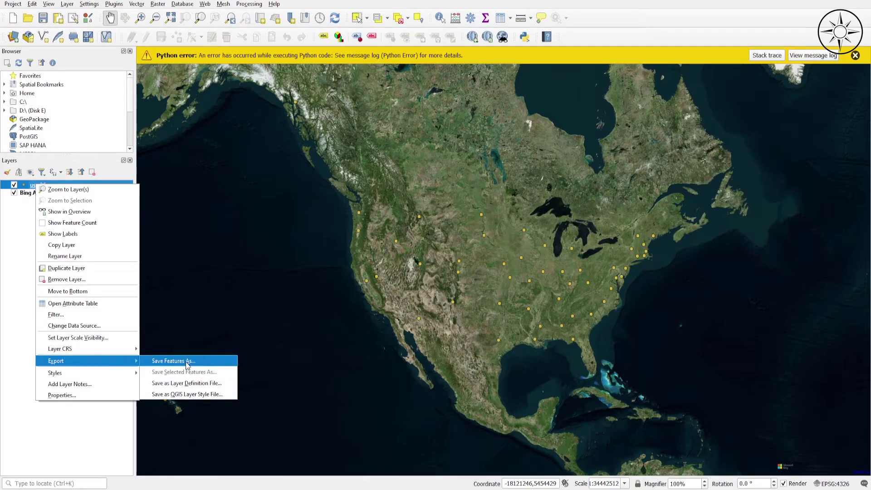
pyautogui.click(212, 363)
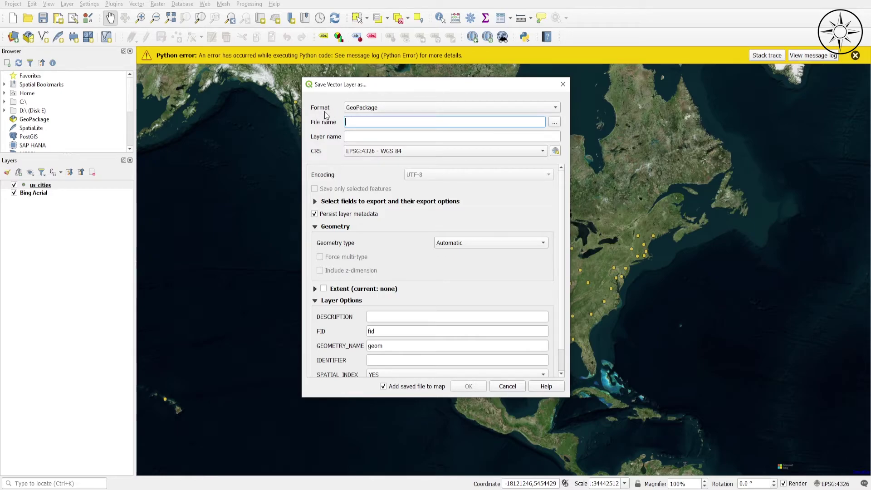
pyautogui.click(434, 107)
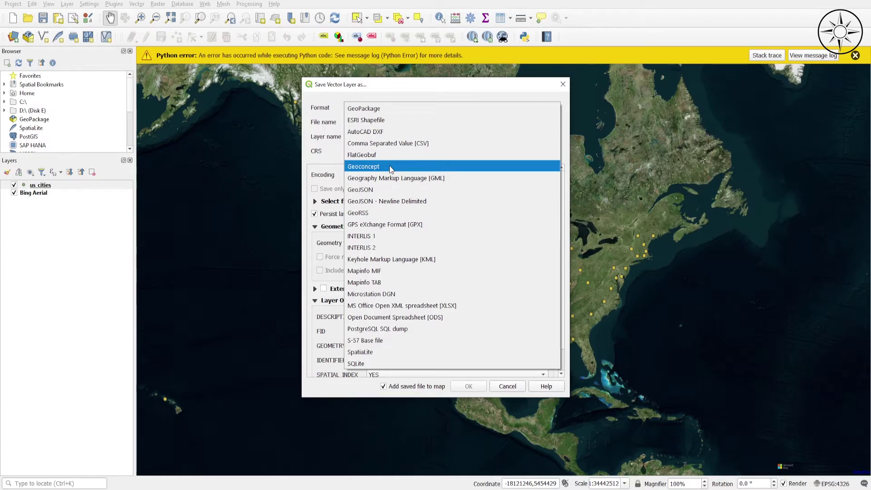
pyautogui.click(389, 121)
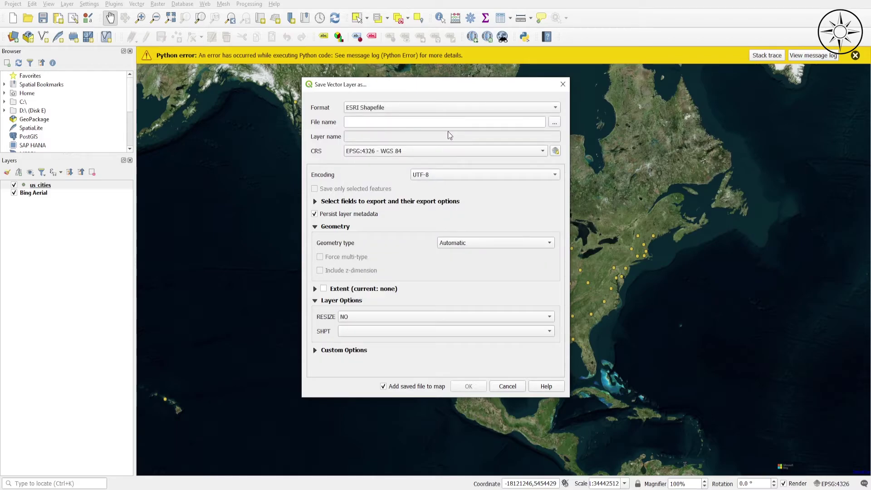
# Export it as us_cities.shp into the Desktop us_cities folder
pyautogui.click(555, 123)
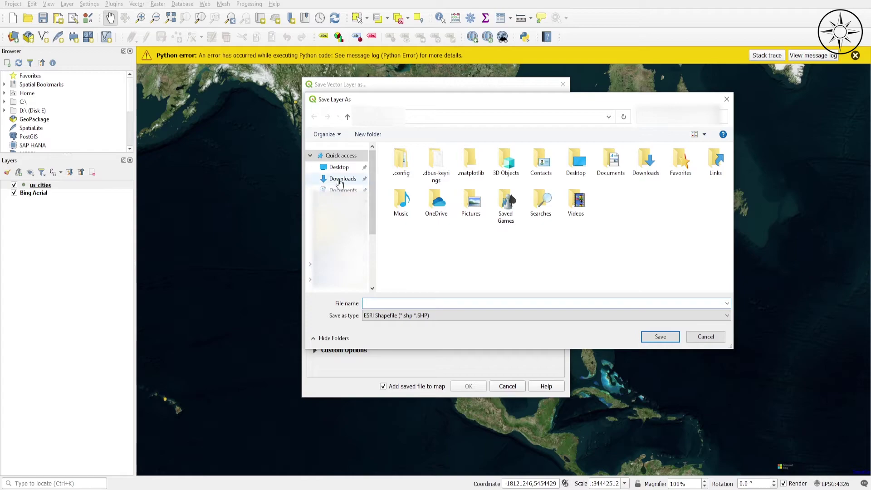
pyautogui.click(339, 168)
pyautogui.doubleClick(419, 190)
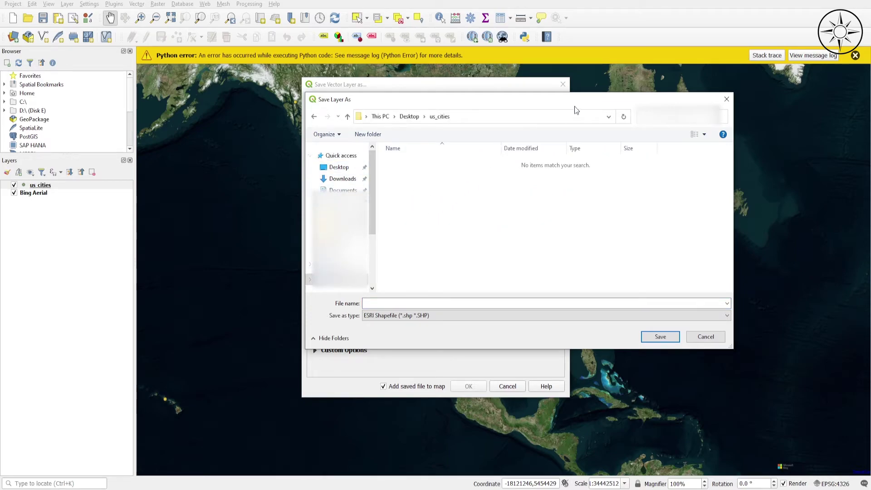
pyautogui.moveTo(565, 100); pyautogui.dragTo(551, 122)
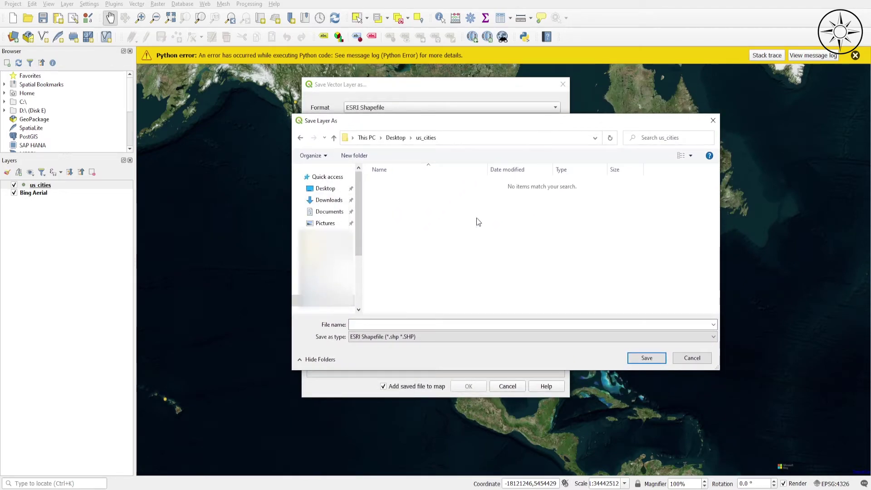
pyautogui.click(406, 325)
pyautogui.write('us_c')
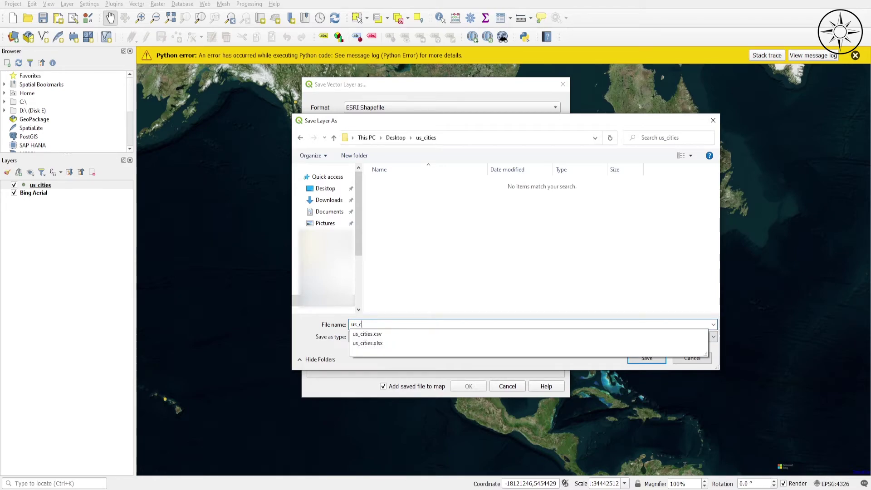
pyautogui.write('ities')
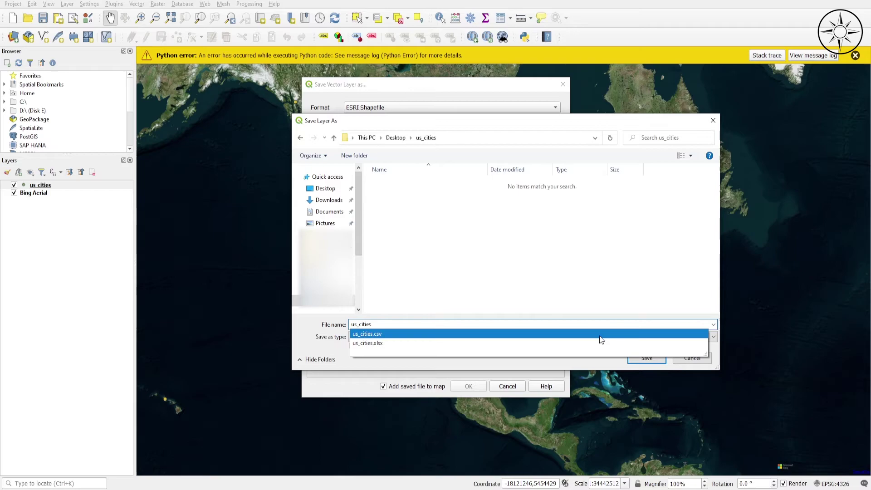
pyautogui.click(551, 361)
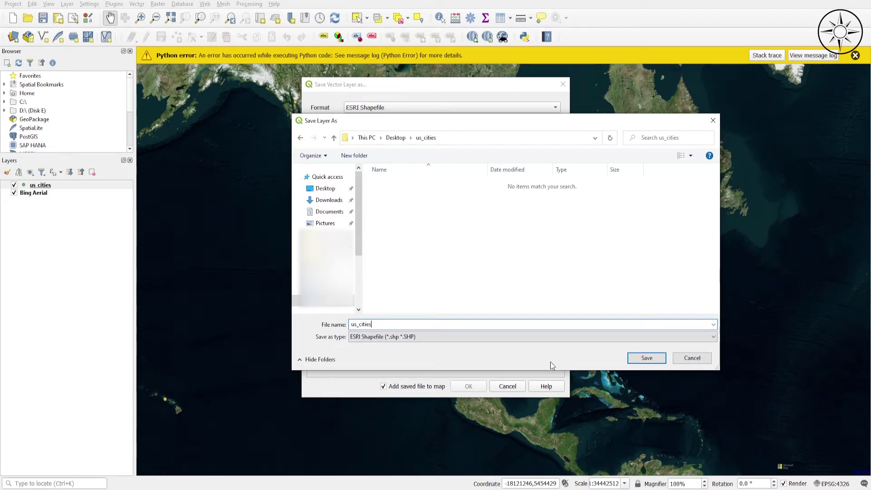
pyautogui.click(645, 358)
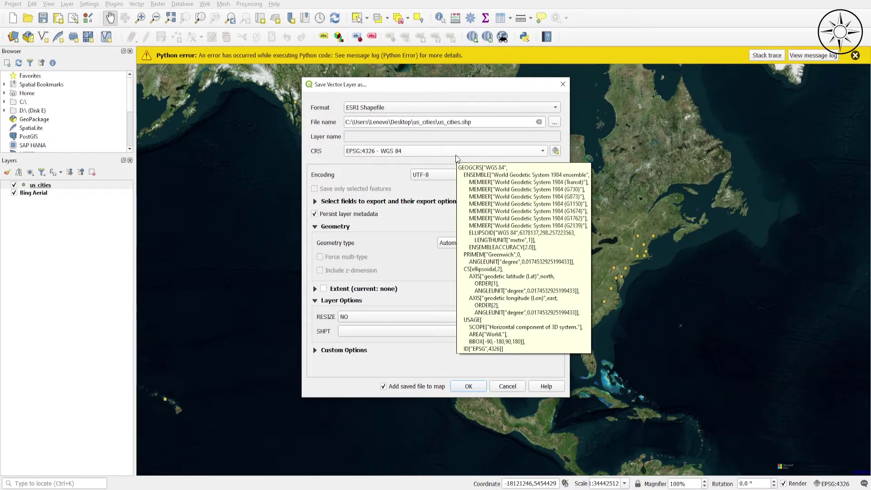
pyautogui.click(468, 386)
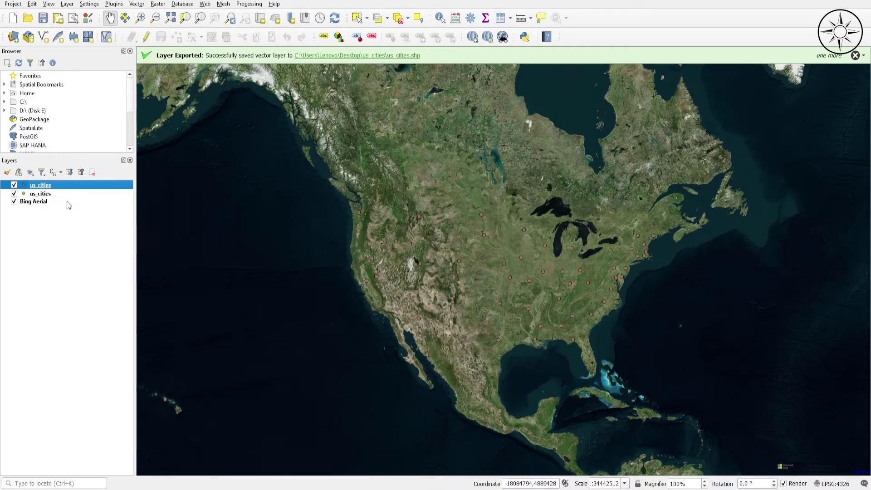
# Remove the second, original us_cities layer and confirm the removal
pyautogui.rightClick(52, 195)
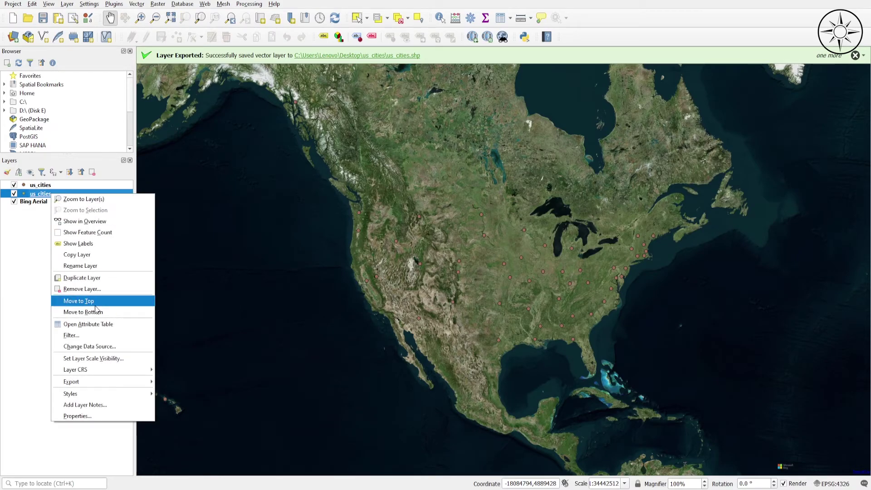
pyautogui.click(73, 289)
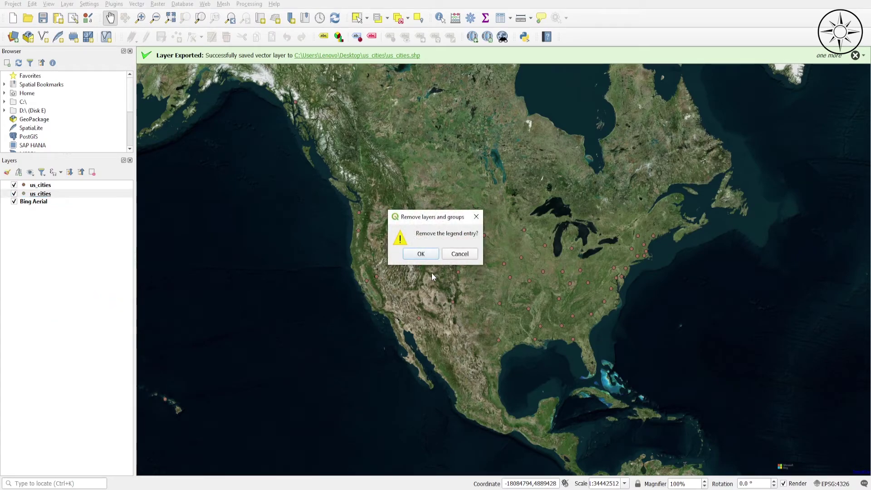
pyautogui.click(421, 254)
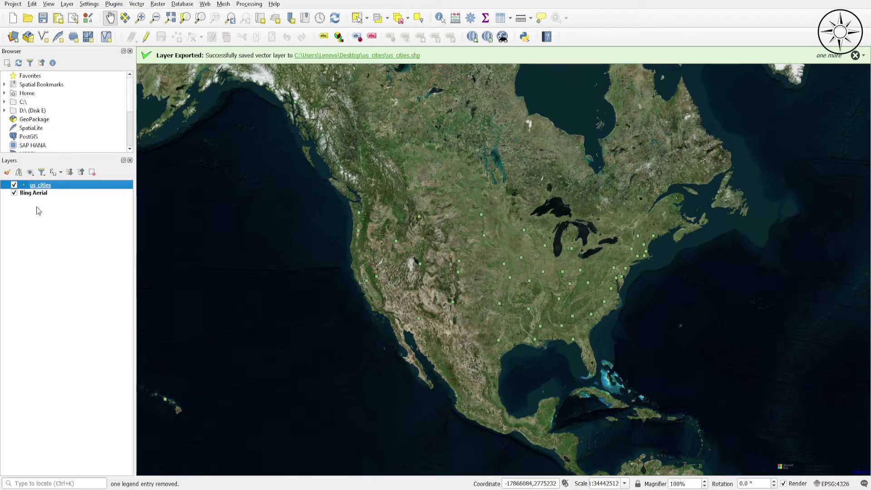
# Set the us_cities symbol colour to crimson #b61c4a and apply
pyautogui.doubleClick(25, 185)
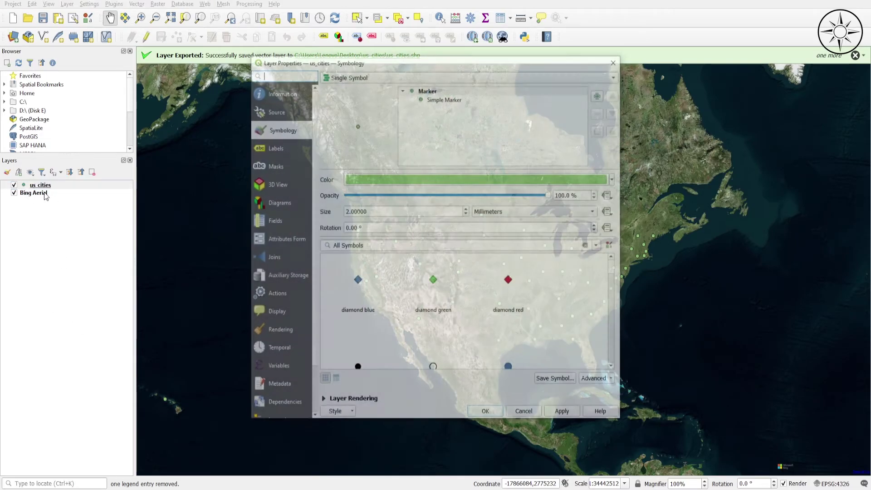
pyautogui.click(471, 181)
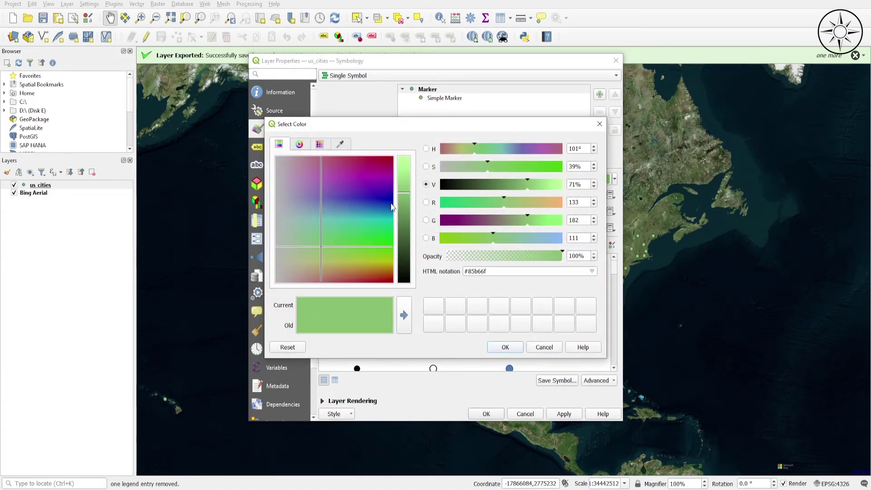
pyautogui.click(375, 159)
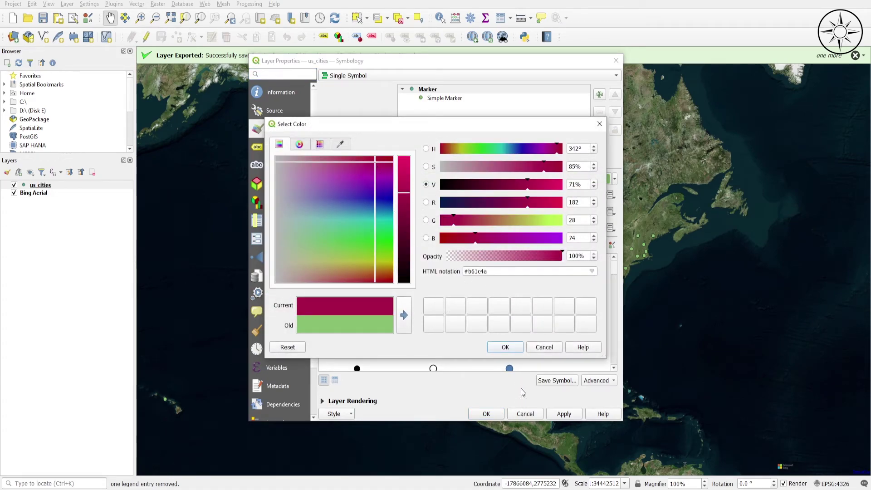
pyautogui.click(505, 349)
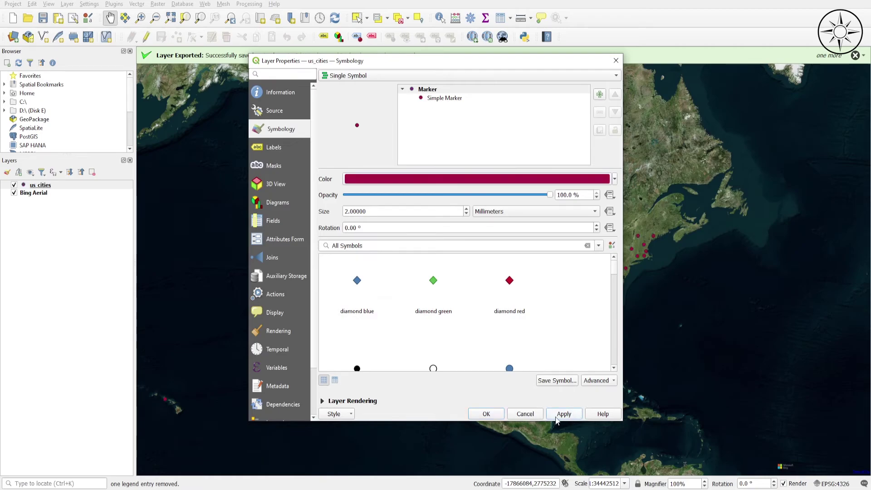
pyautogui.click(486, 414)
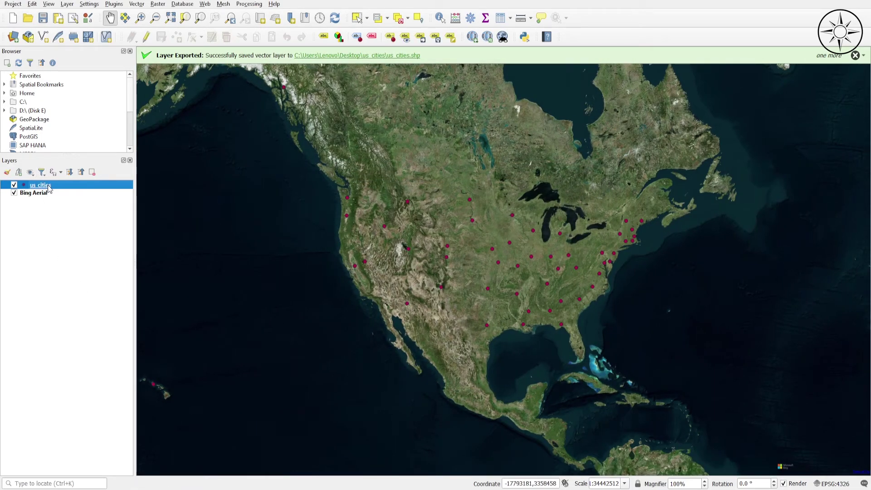
# Turn on Show Labels for us_cities, then open the layer's Properties
pyautogui.rightClick(49, 188)
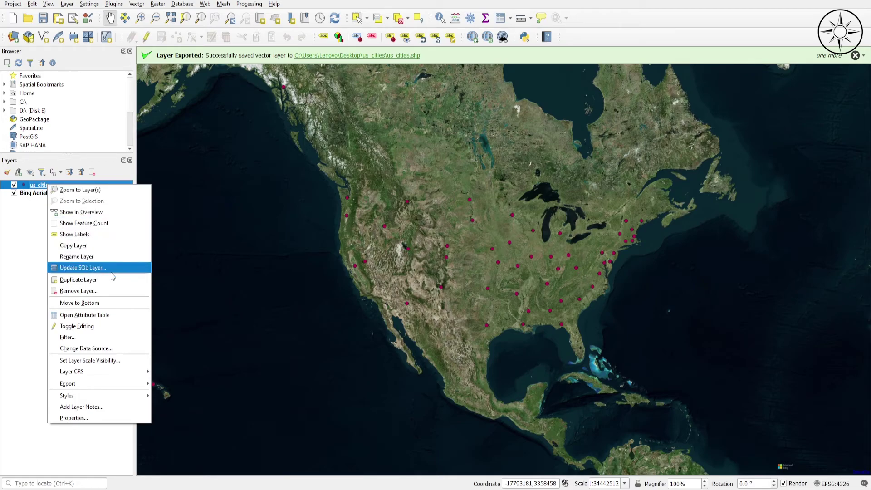
pyautogui.click(107, 235)
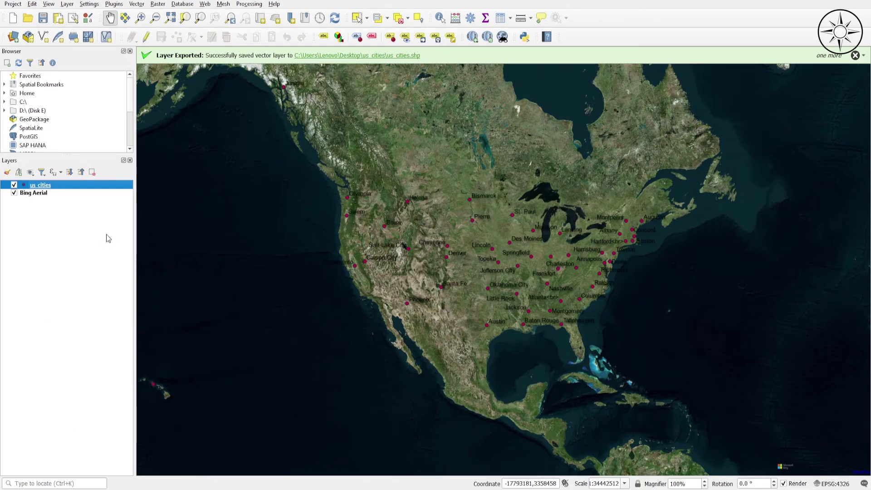
pyautogui.rightClick(56, 185)
pyautogui.click(110, 414)
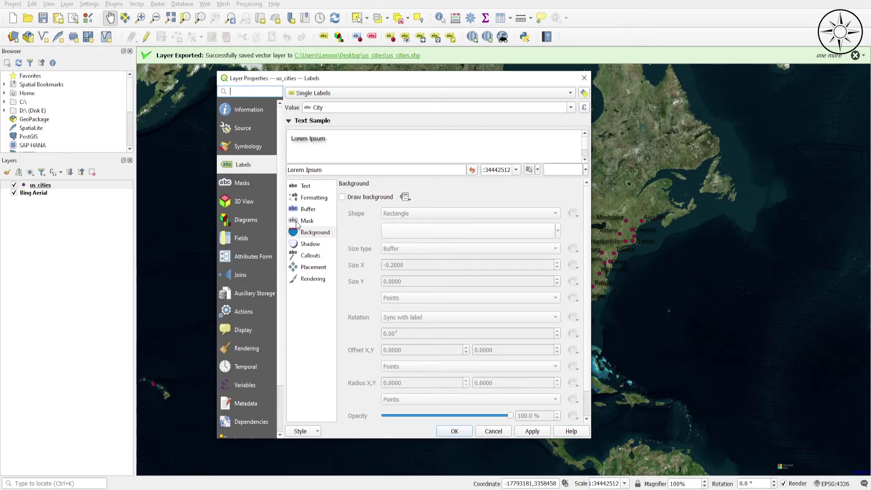
# Set label text colour to red, enable Draw background, then apply and close
pyautogui.click(308, 186)
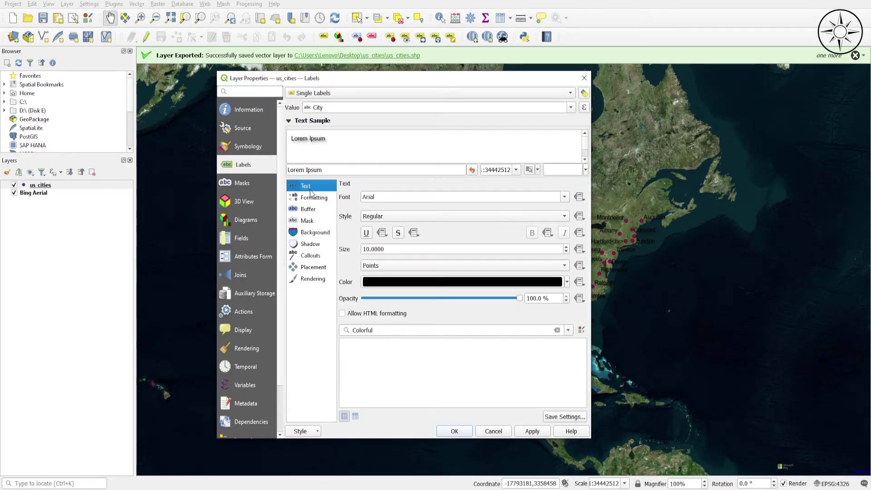
pyautogui.click(566, 282)
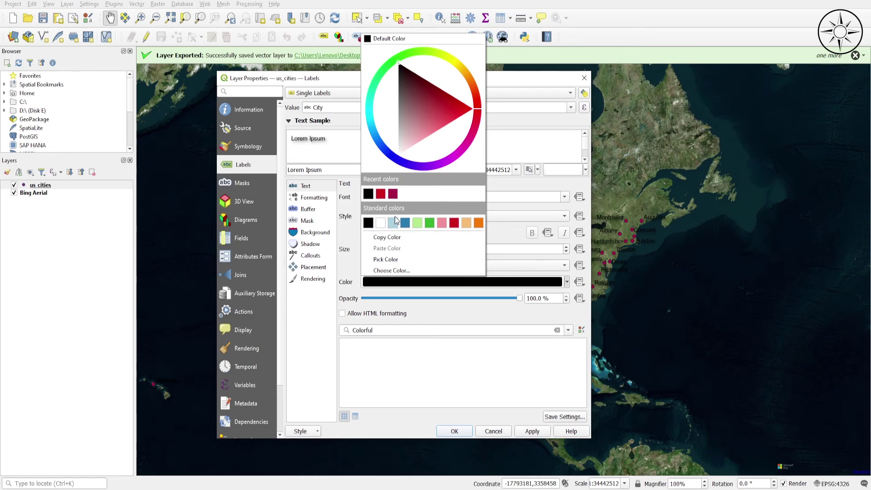
pyautogui.click(381, 195)
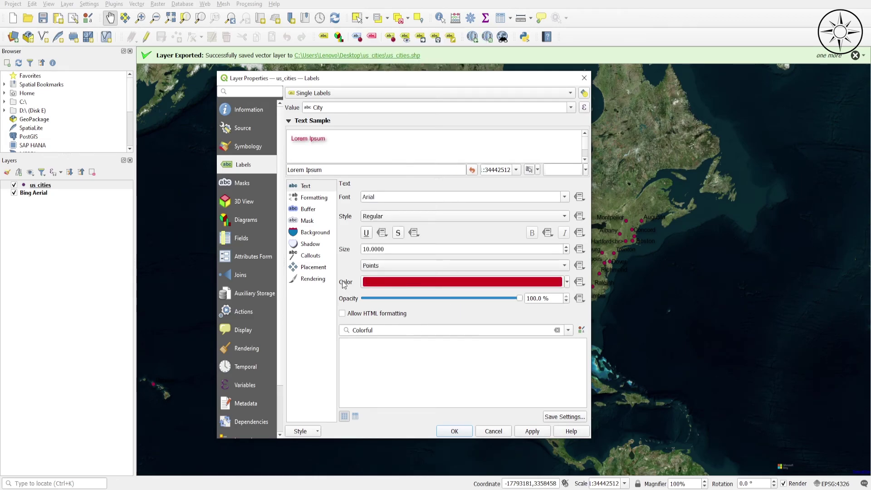
pyautogui.click(318, 233)
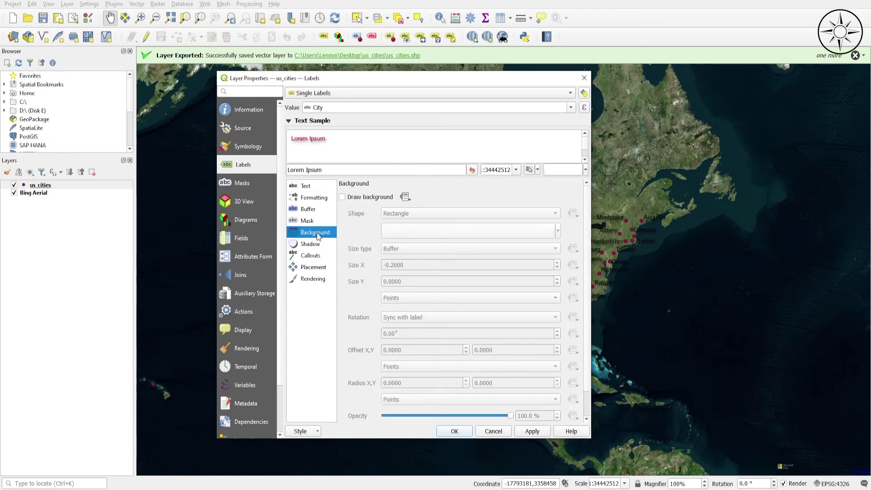
pyautogui.click(343, 198)
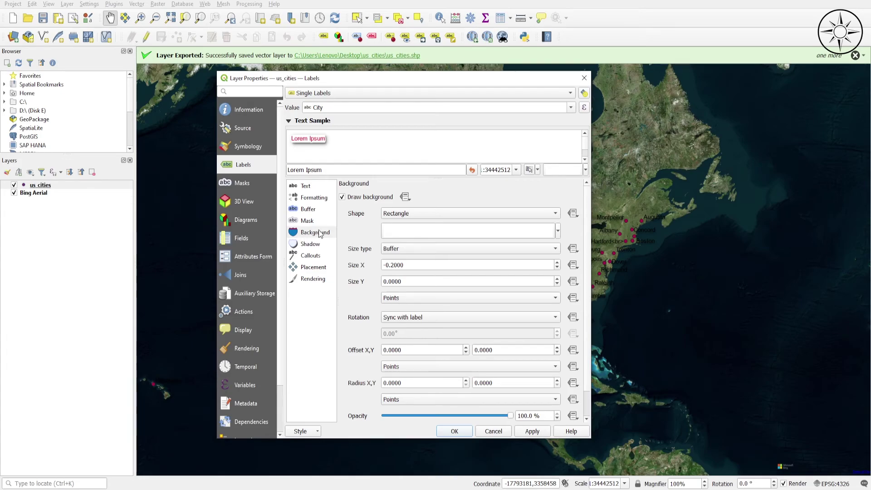
pyautogui.click(544, 433)
pyautogui.click(456, 431)
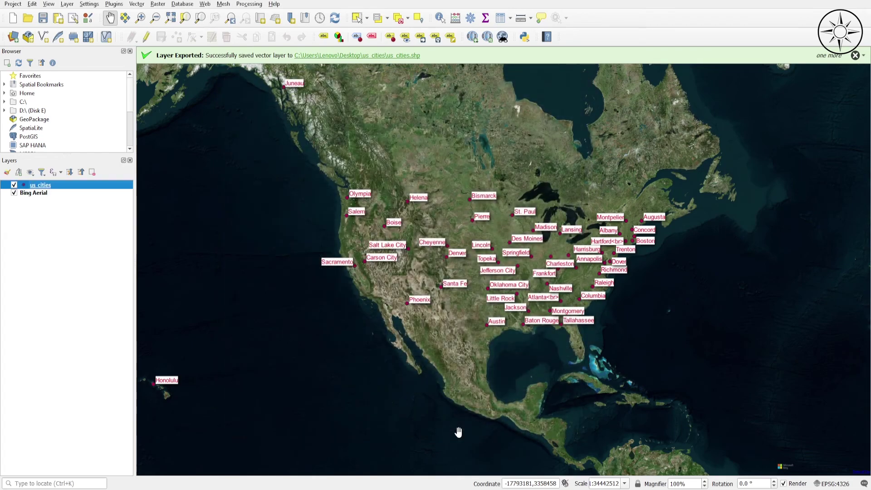